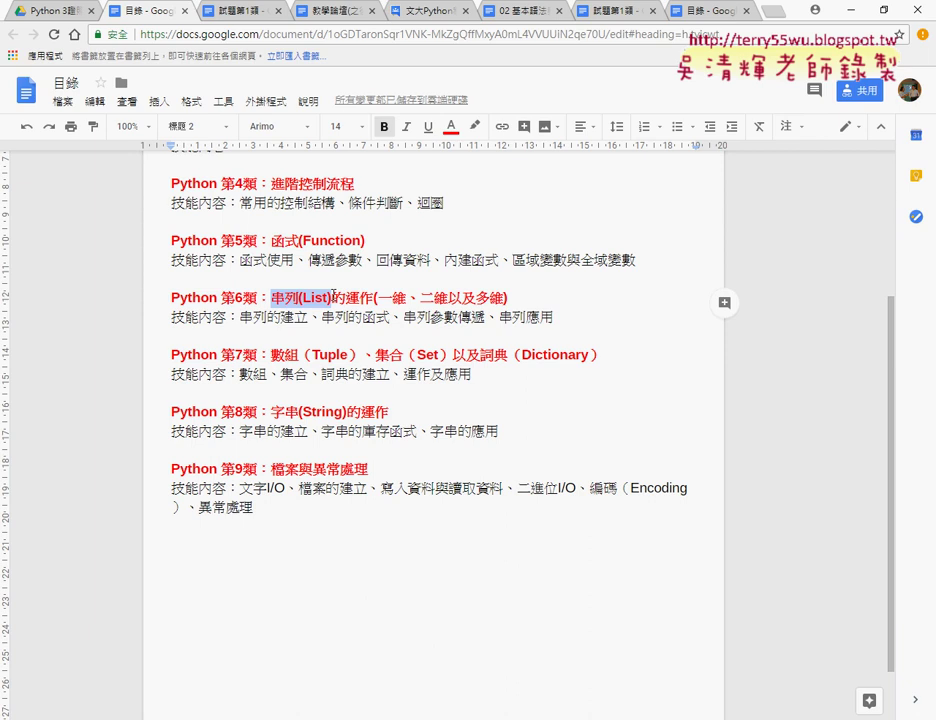
Search for 'google trends' in a new tab and go to the Google Trends site
click(771, 14)
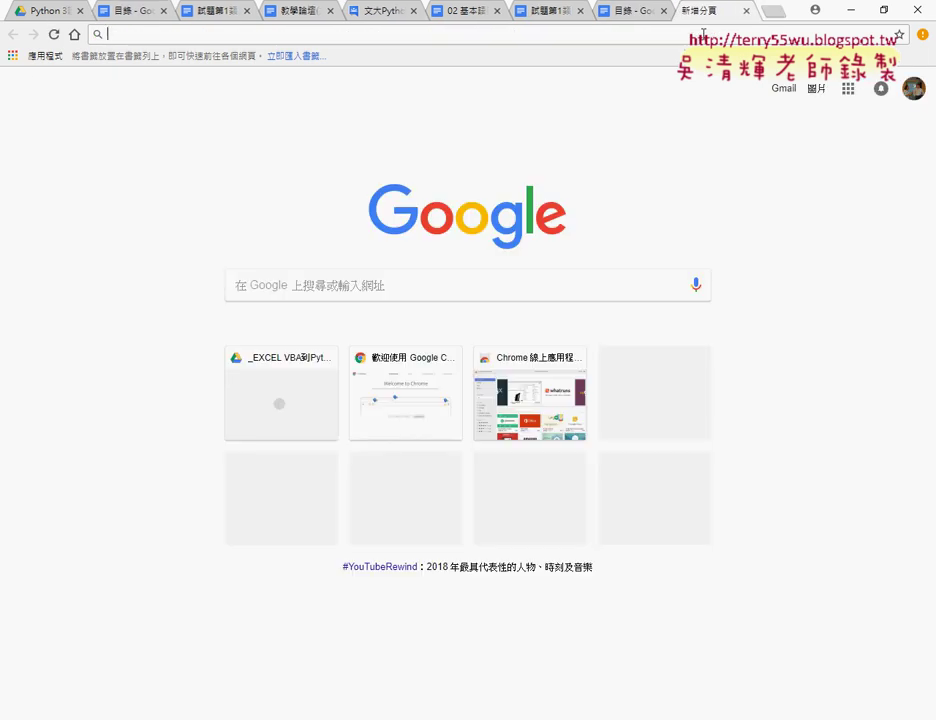
text(google trends)
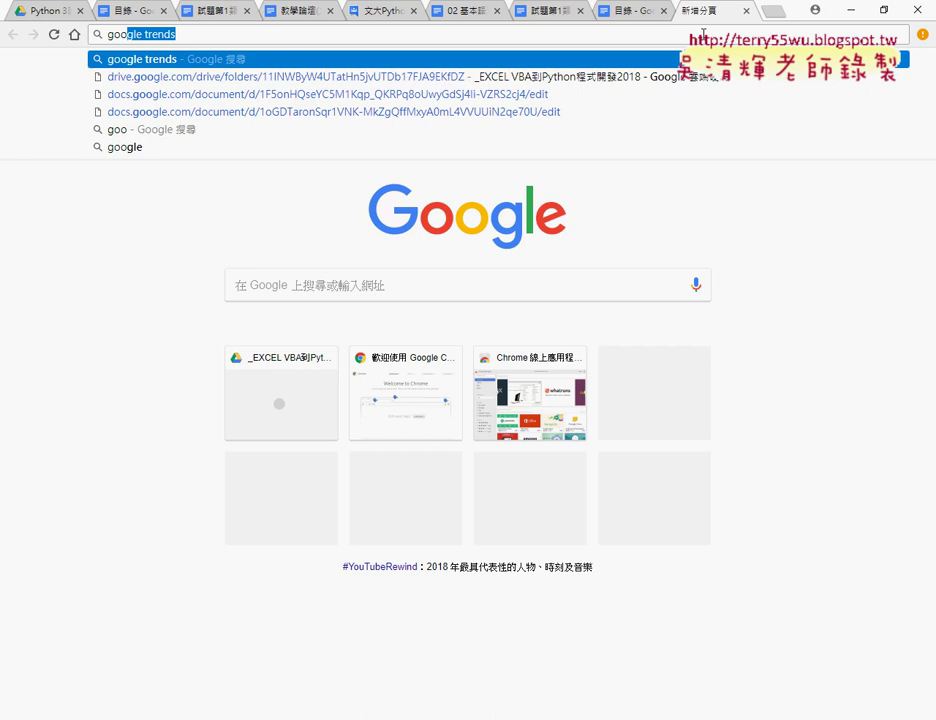
key(Return)
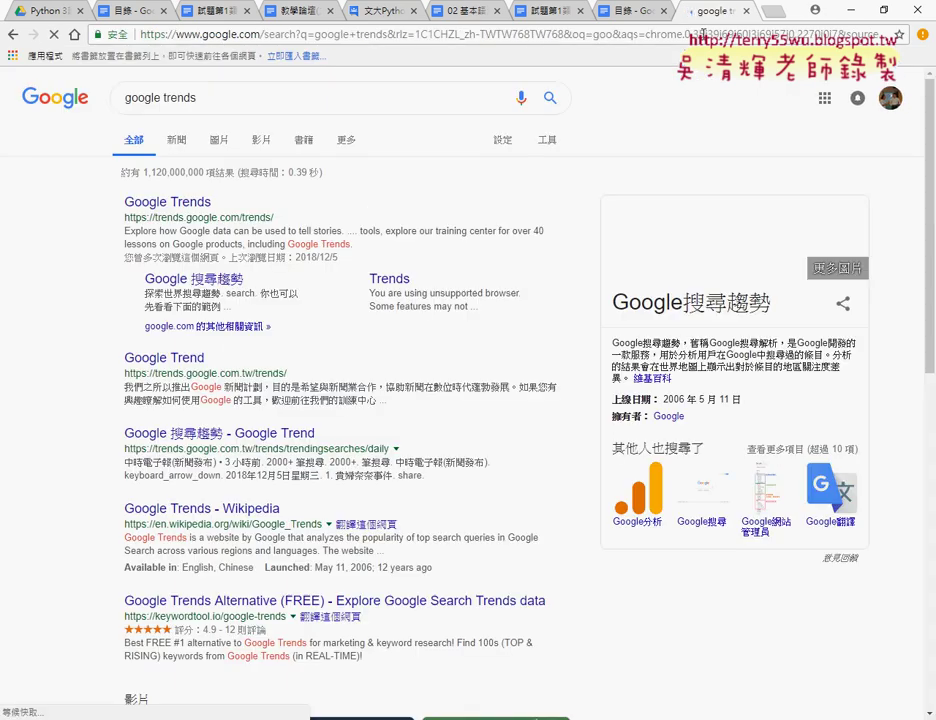
click(203, 202)
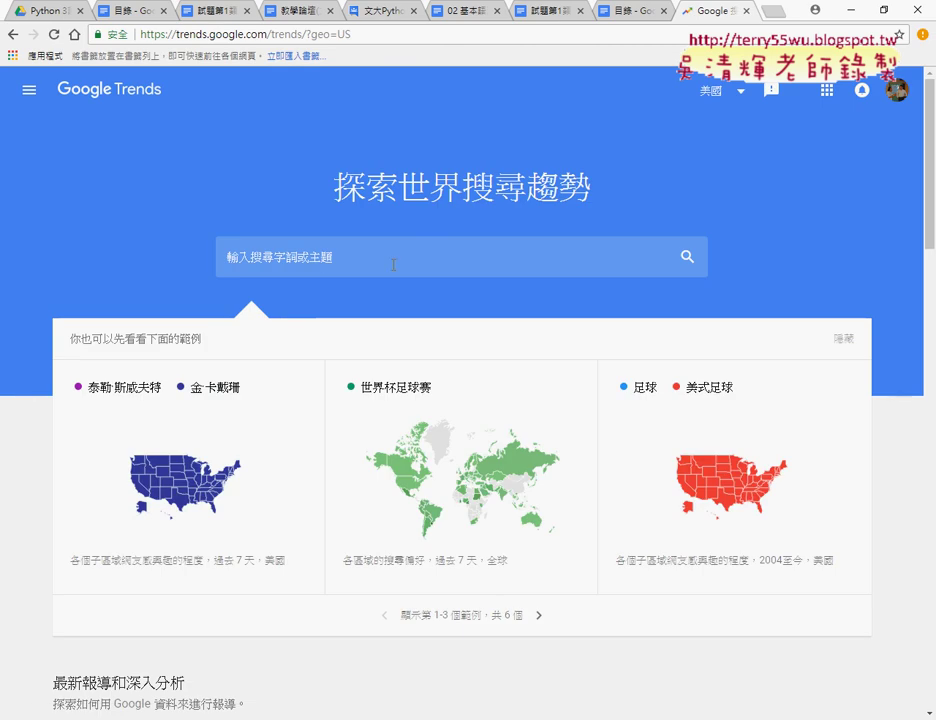
Explore Python (programming language) and add Java (programming language) as a comparison term
click(389, 259)
text(py)
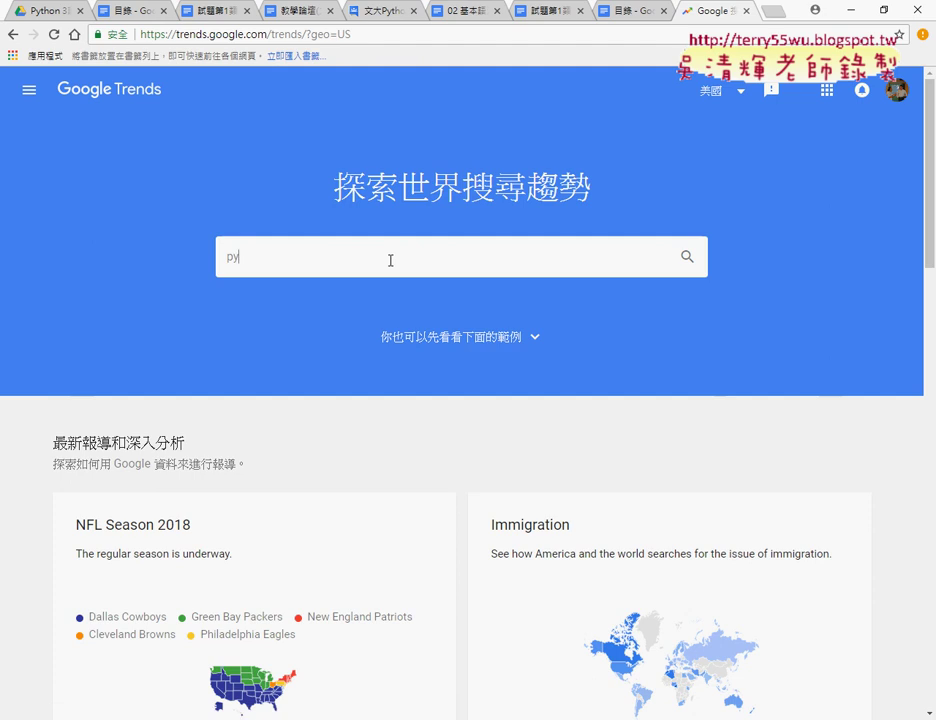
text(thon)
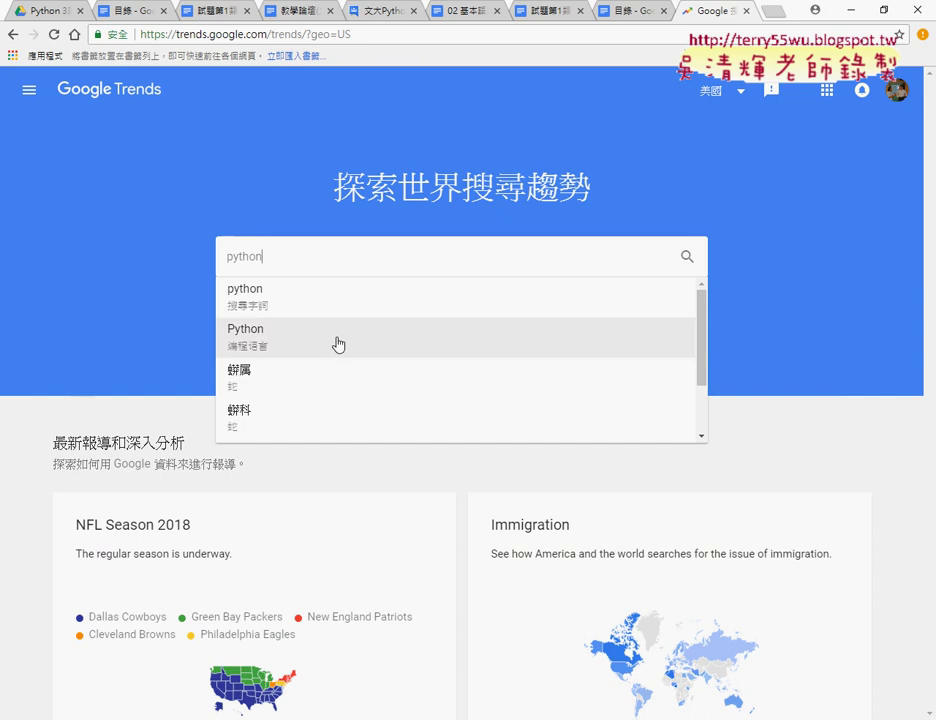
click(337, 340)
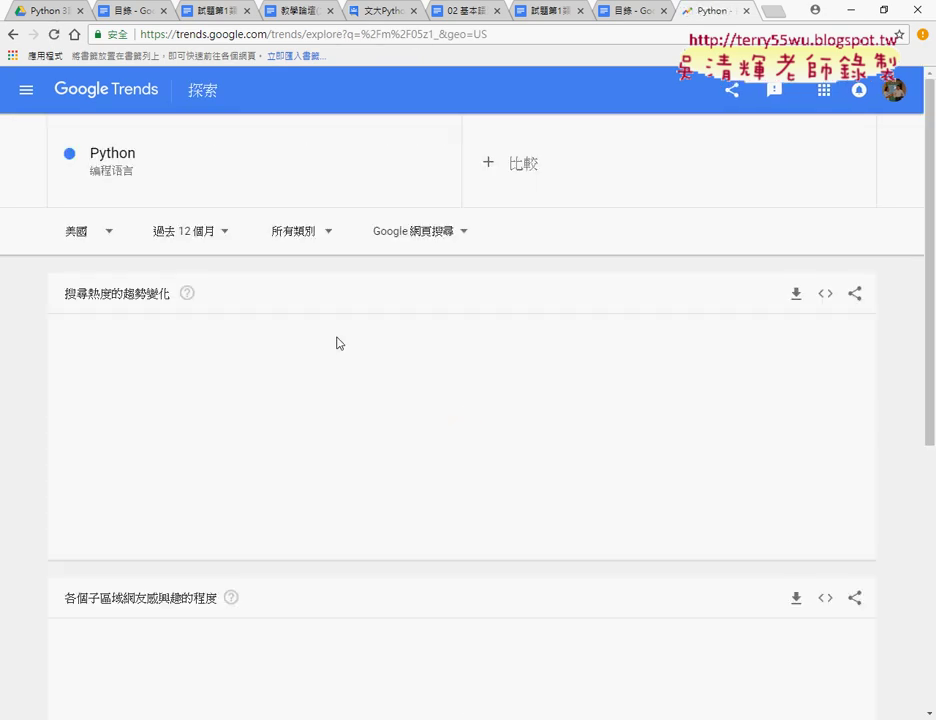
click(522, 170)
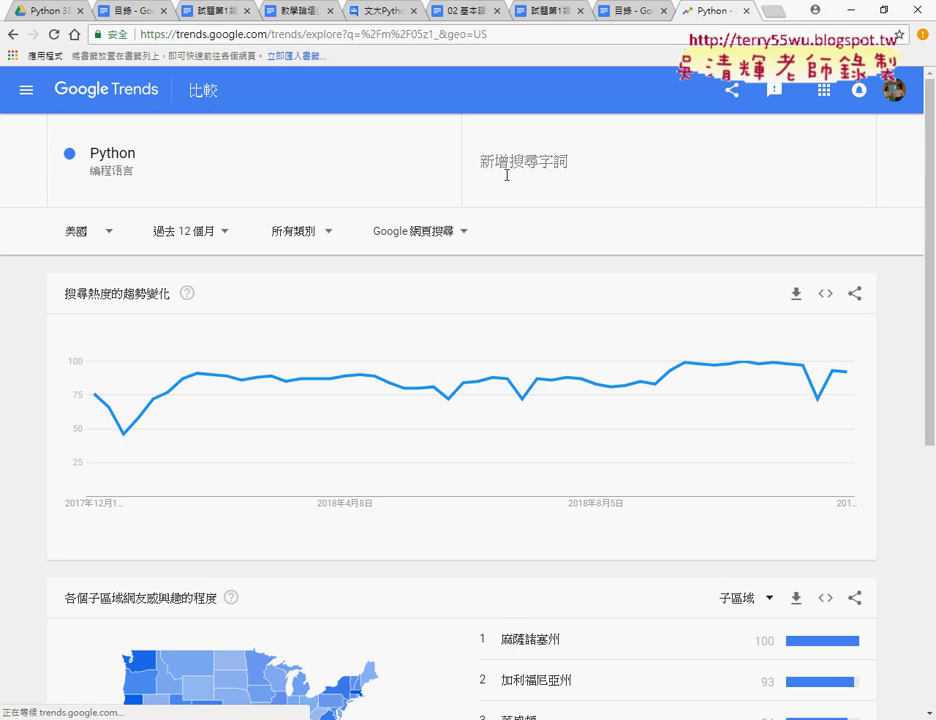
text(ja)
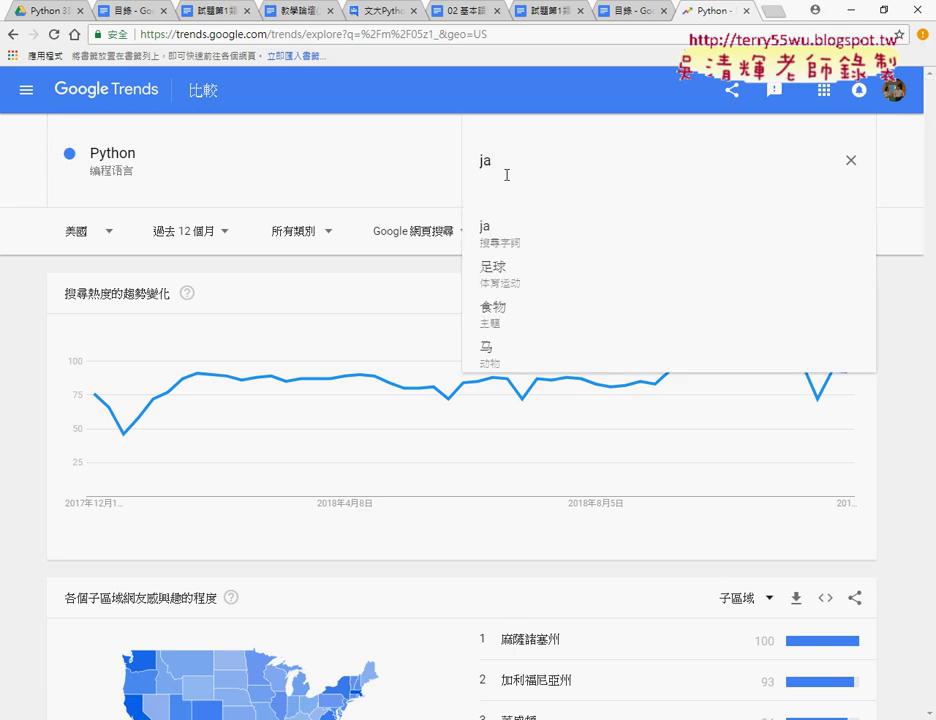
text(va)
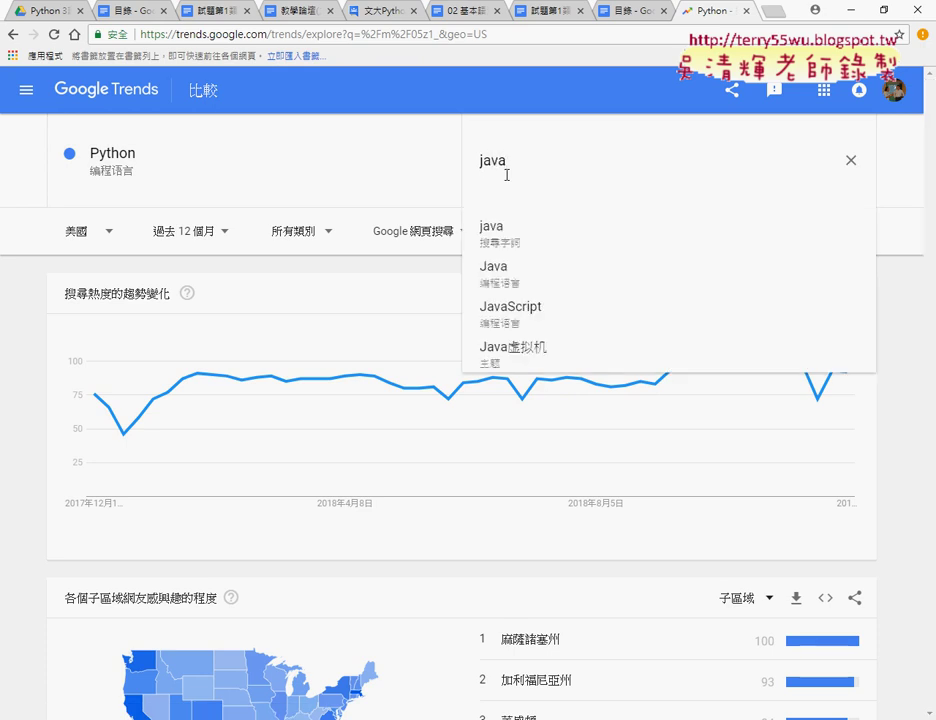
click(527, 280)
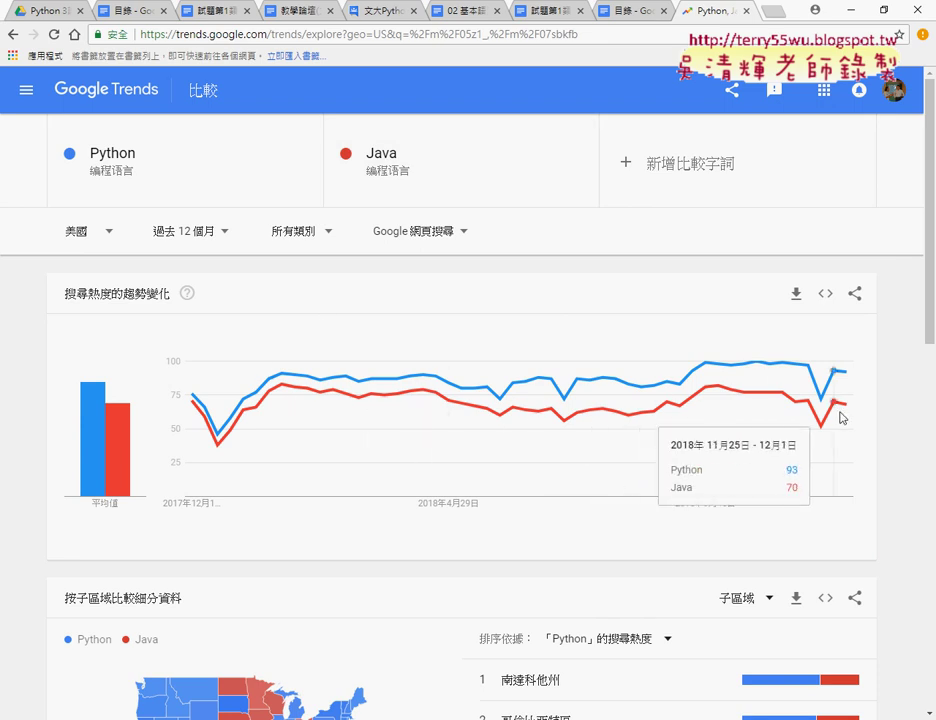
mouse_move(362, 380)
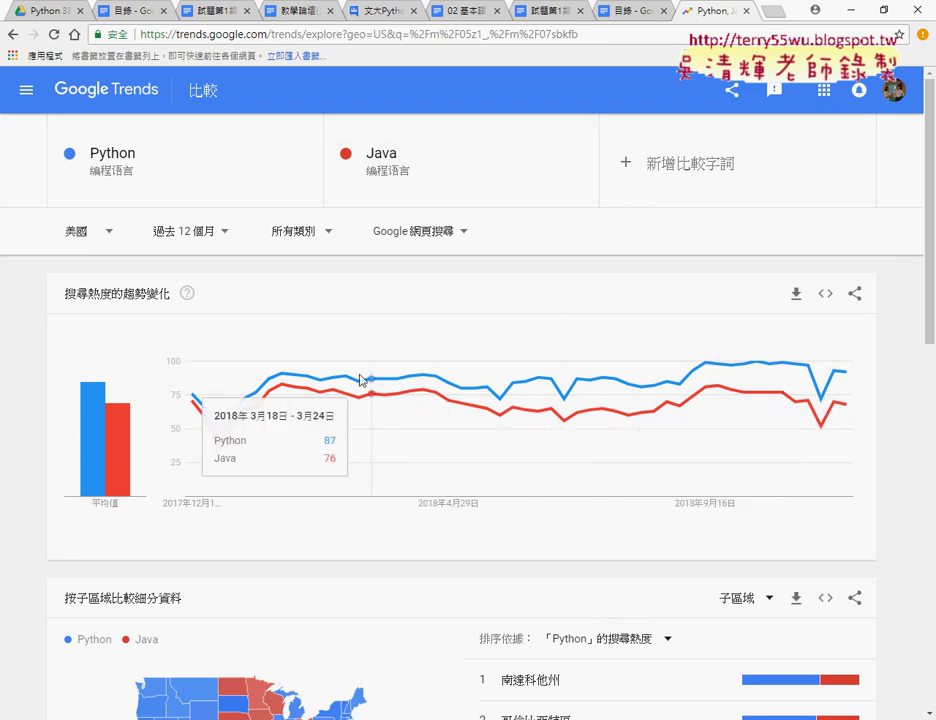
Switch the region to worldwide (全球), then to Taiwan (台灣)
click(82, 236)
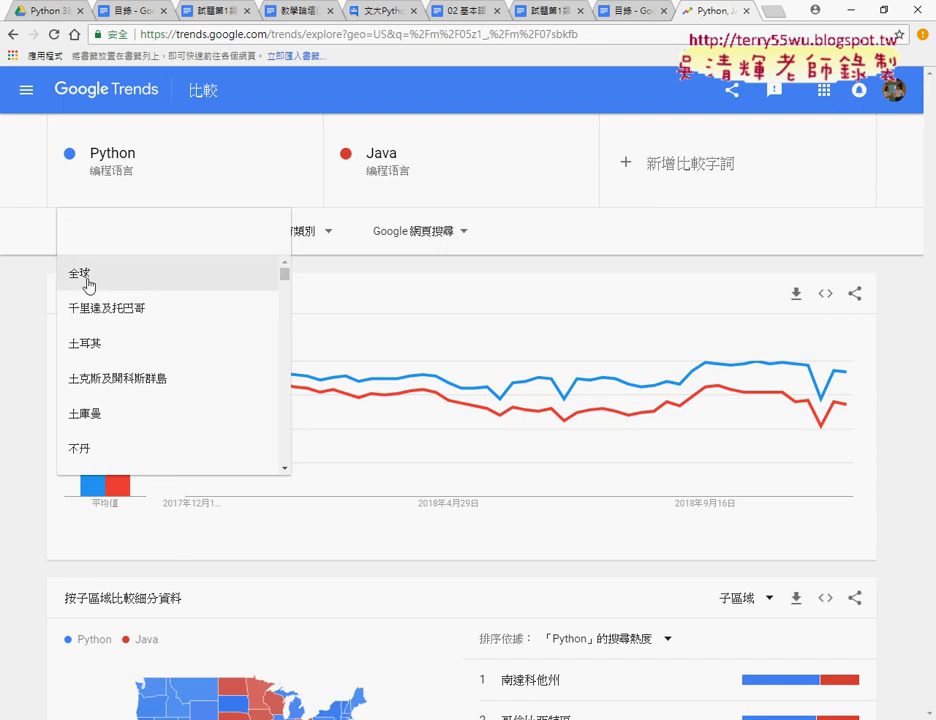
click(66, 274)
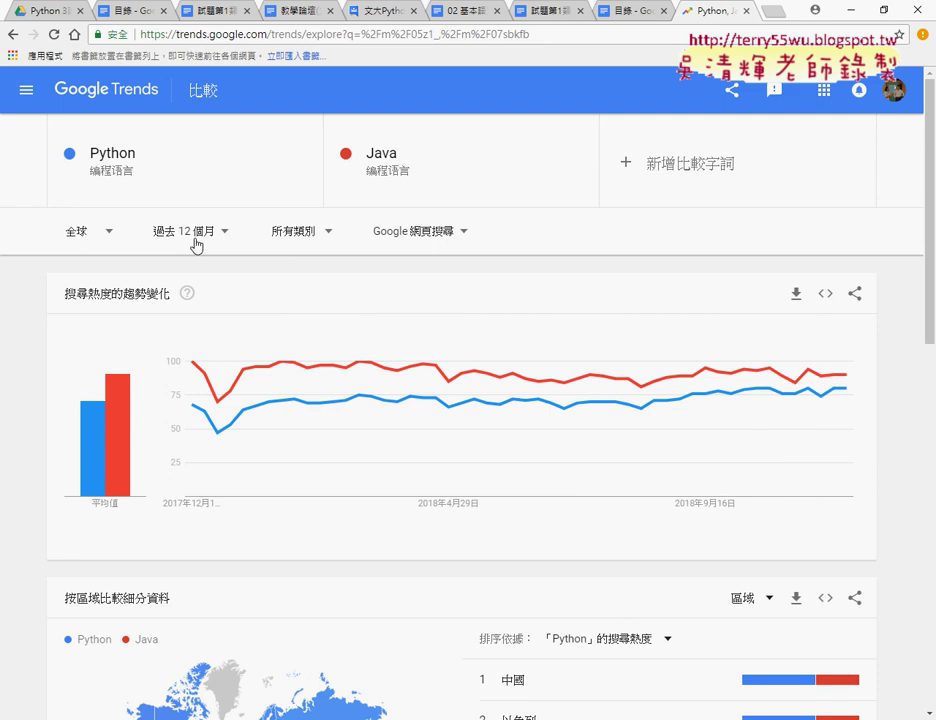
click(68, 232)
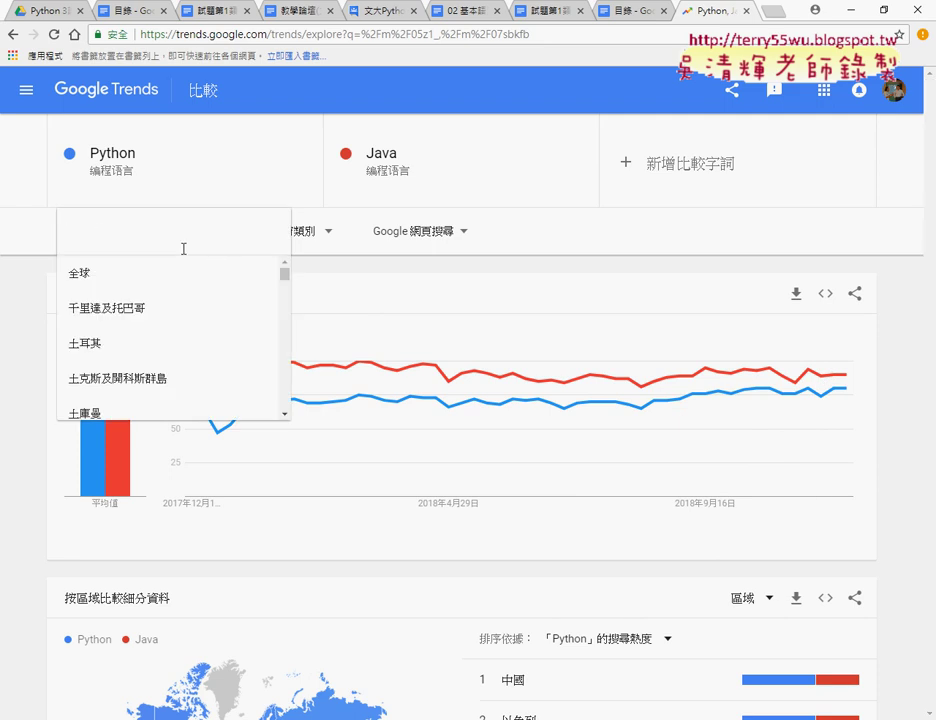
text(t)
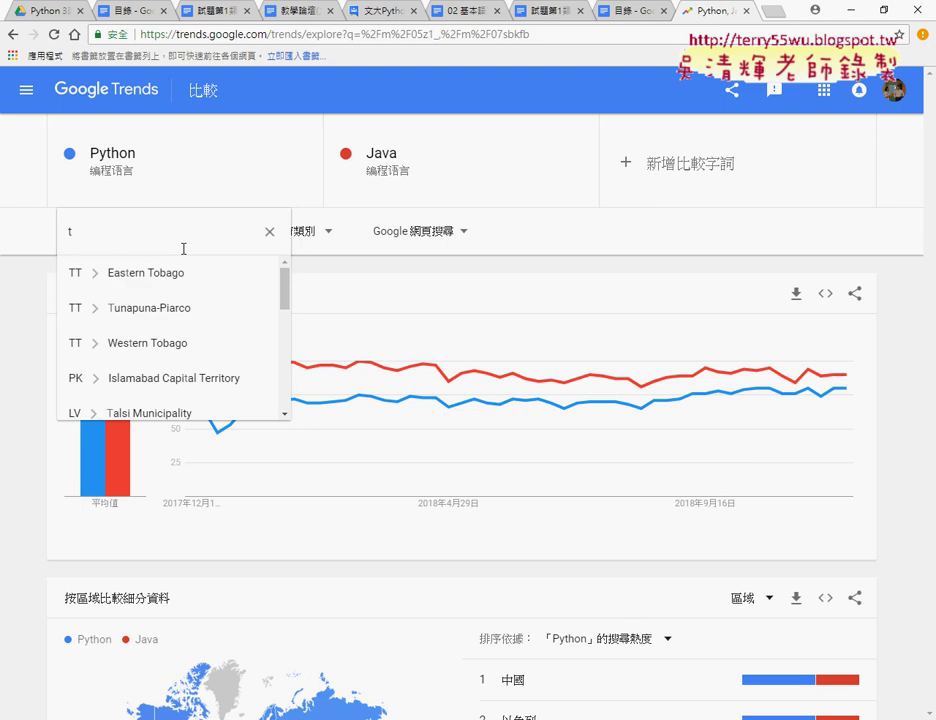
key(BackSpace)
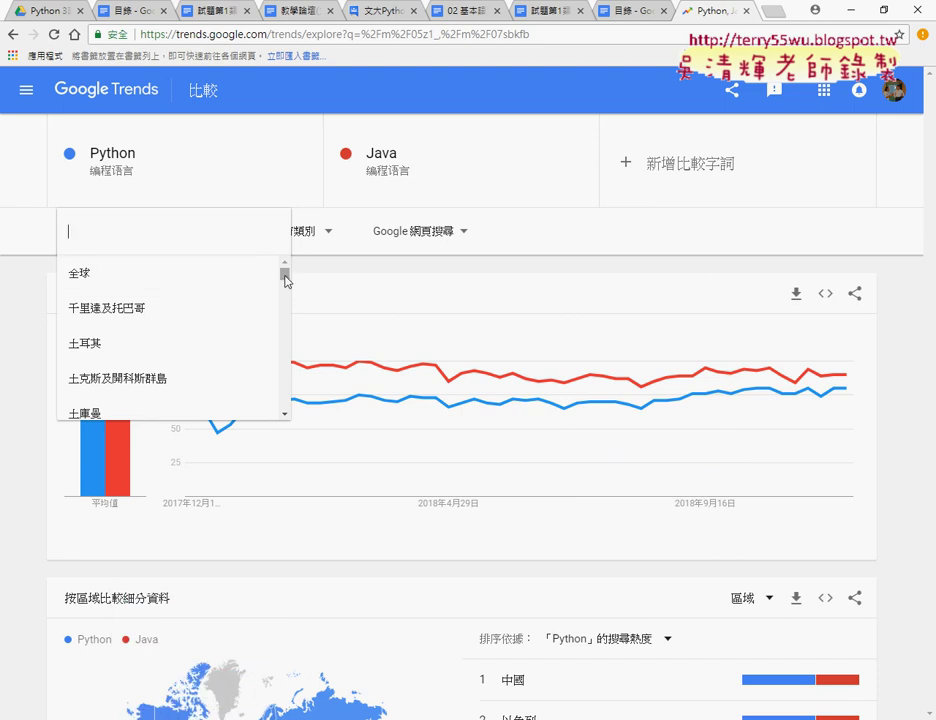
drag(286, 284, 287, 300)
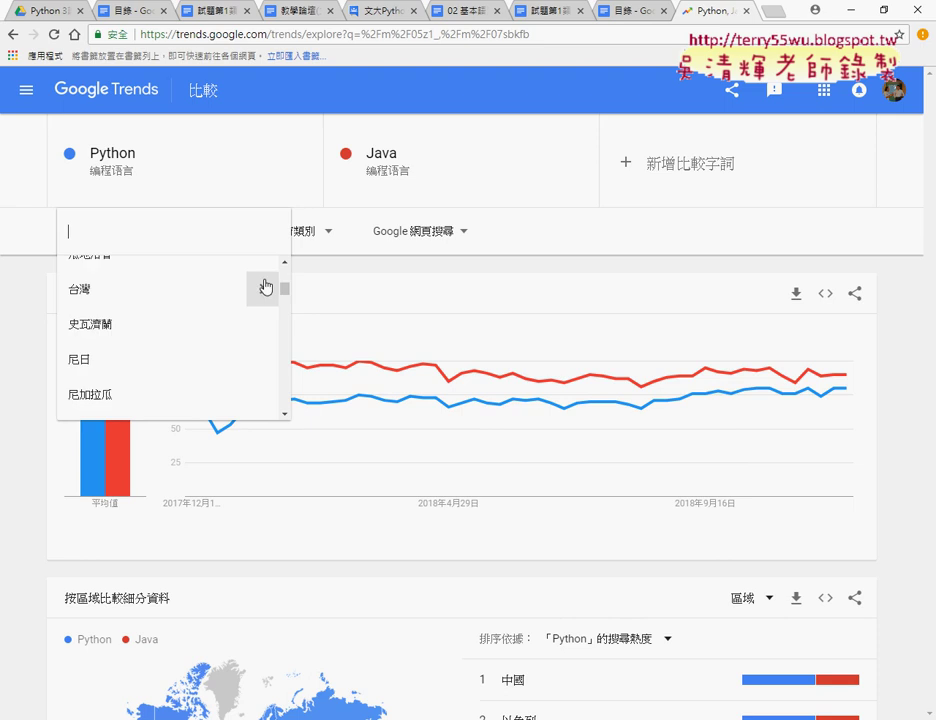
click(138, 298)
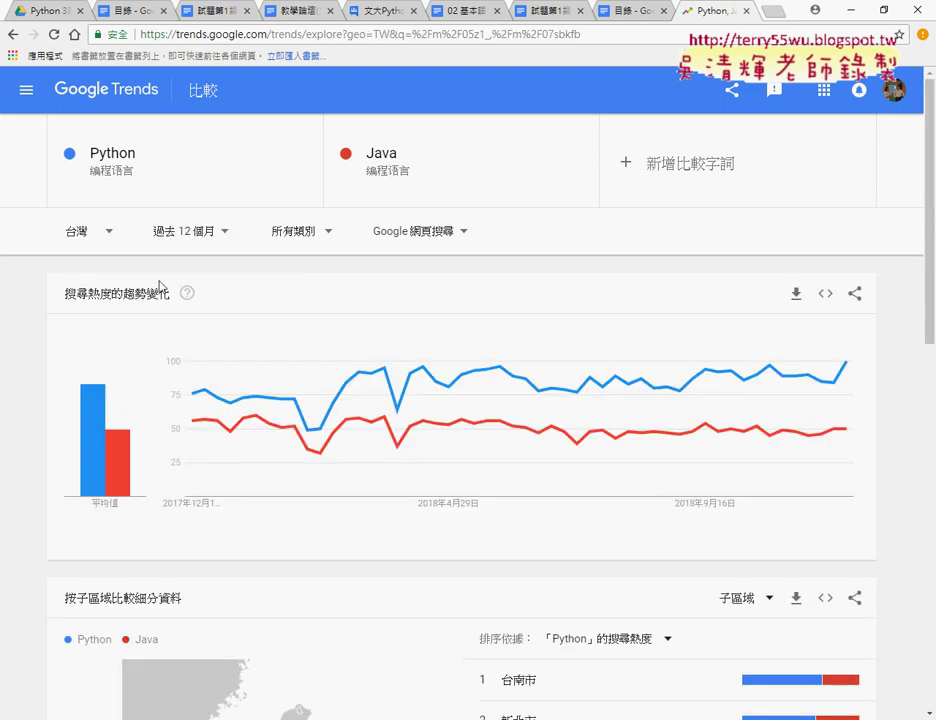
Change the time range to the past 5 years (過去 5 年)
click(204, 238)
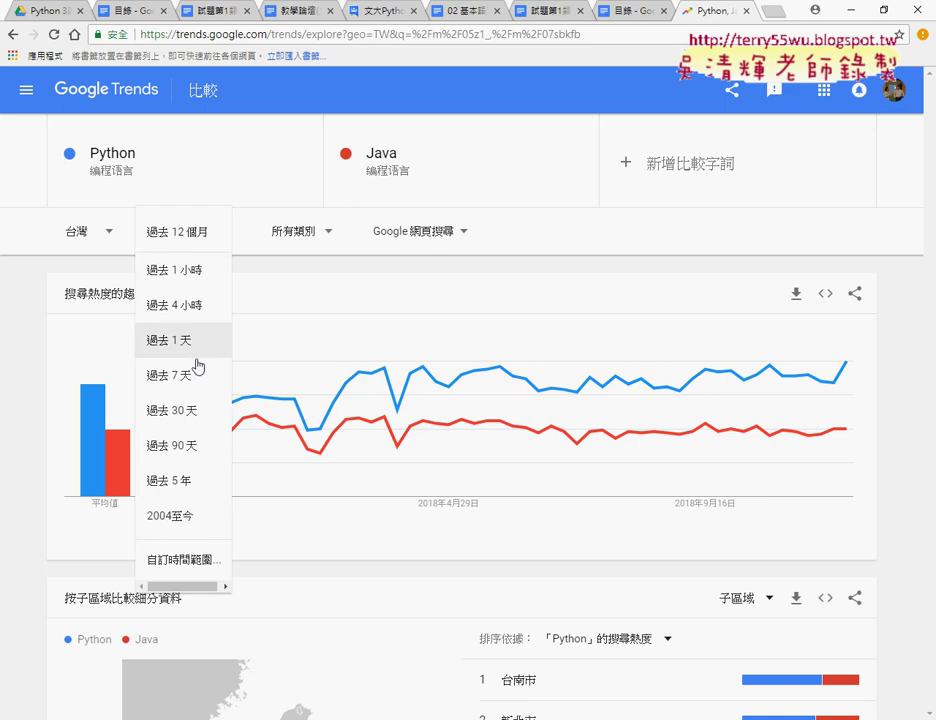
click(195, 480)
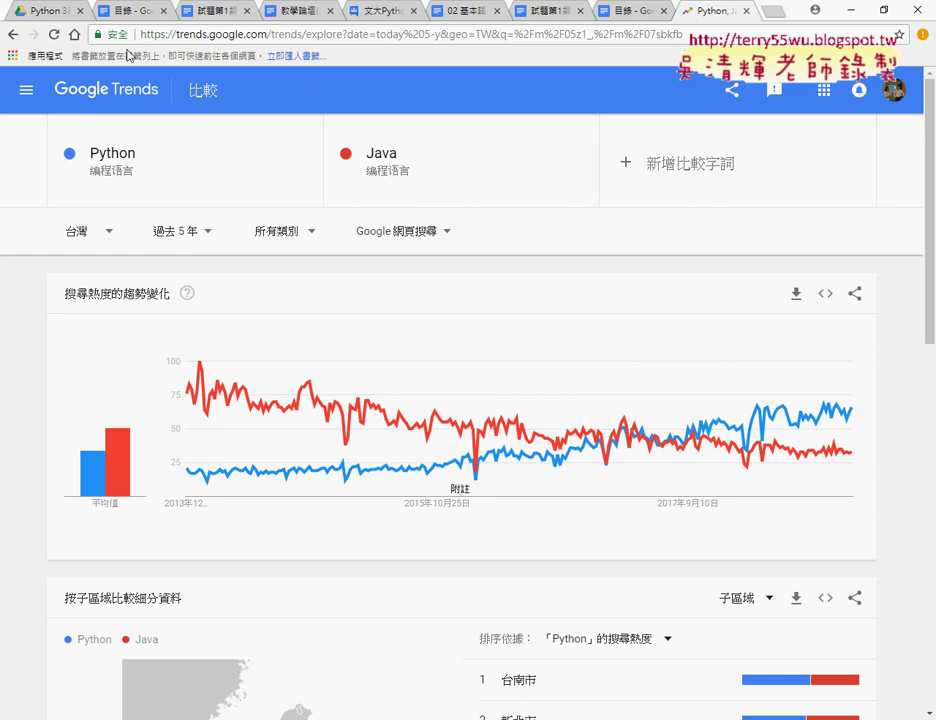
Add VBA as a third term, choosing Visual Basic for Applications (programming language)
click(655, 163)
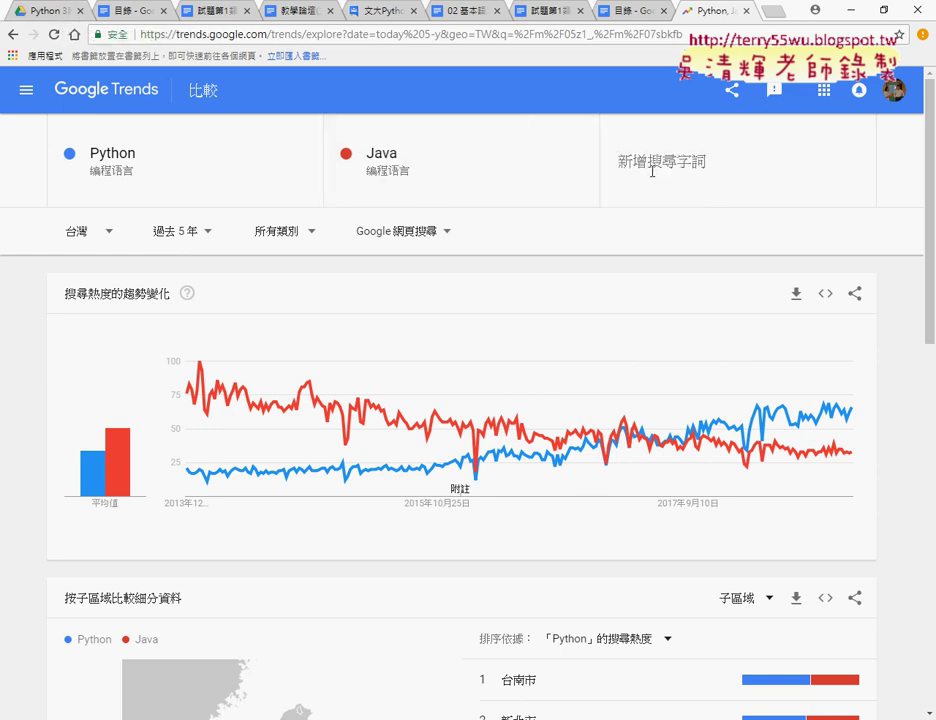
text(VBA)
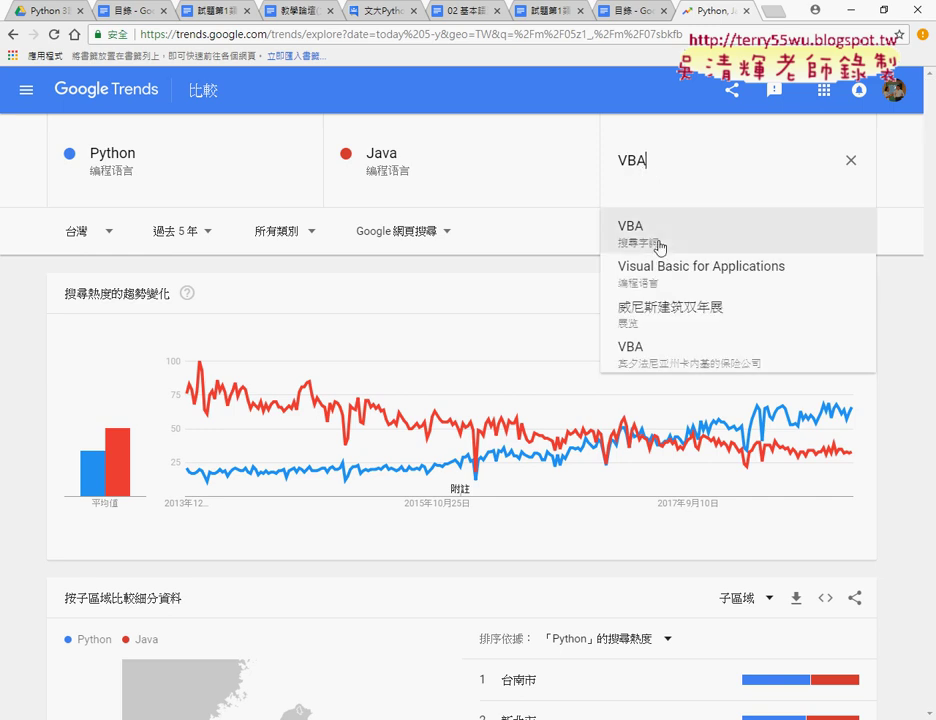
click(675, 281)
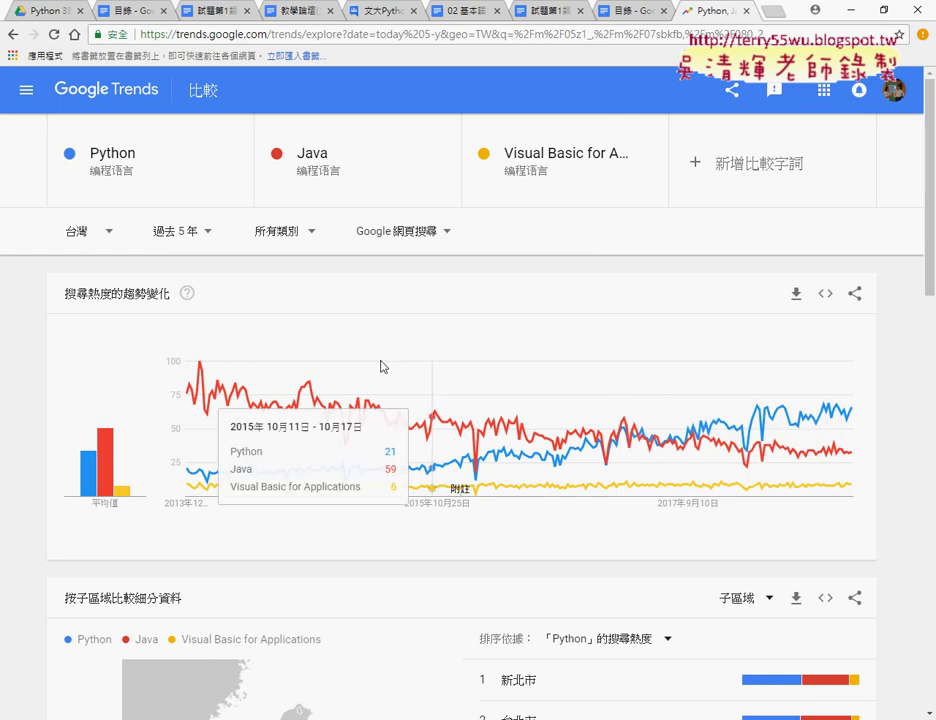
Change the comparison region from Taiwan to Japan (日本)
click(75, 231)
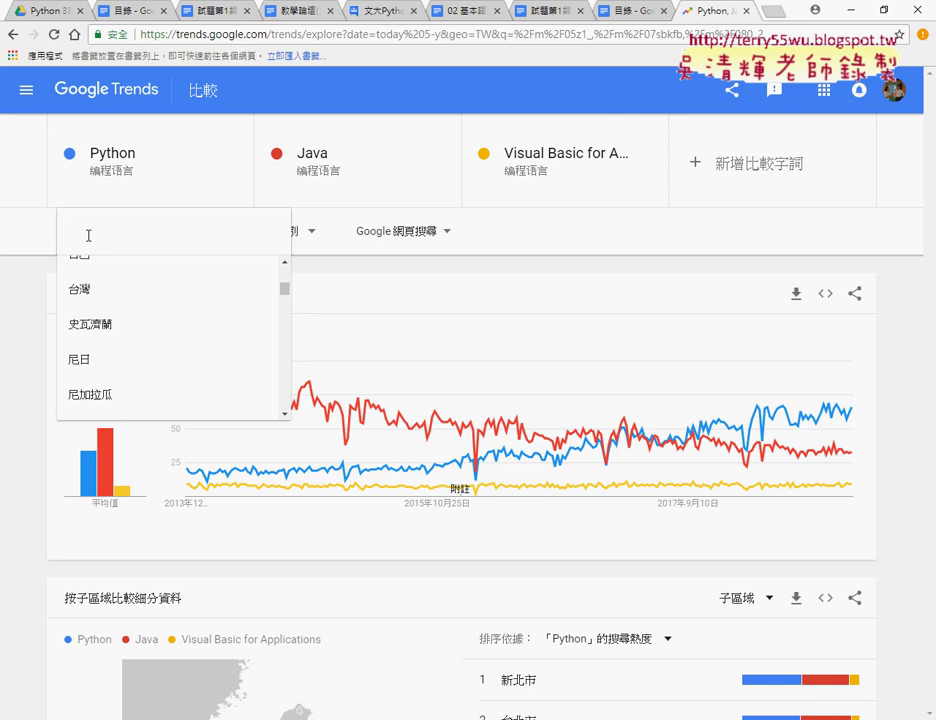
text(j)
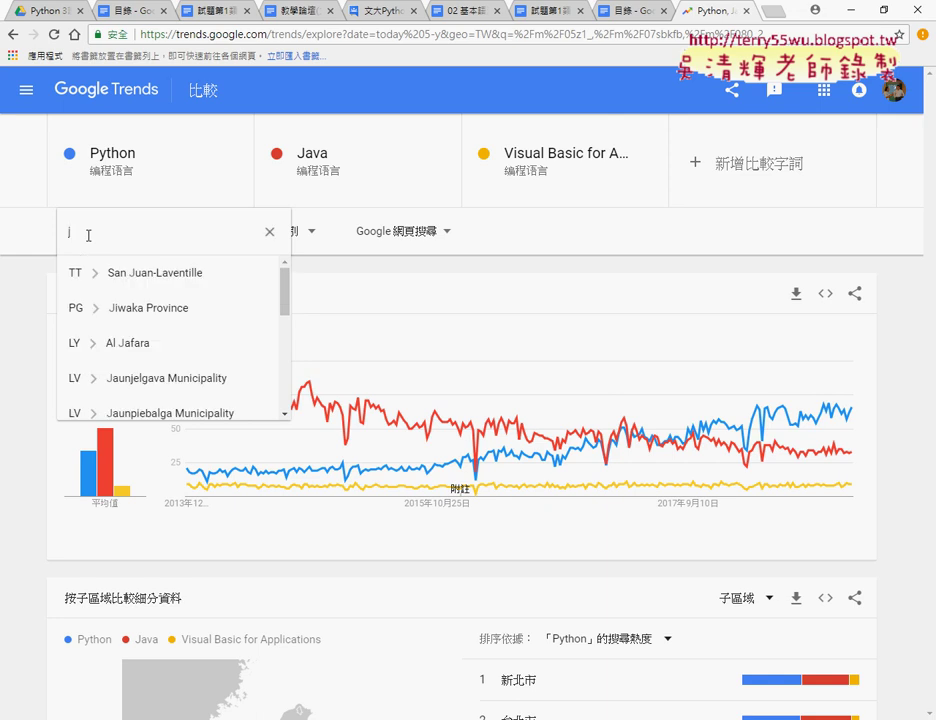
key(BackSpace)
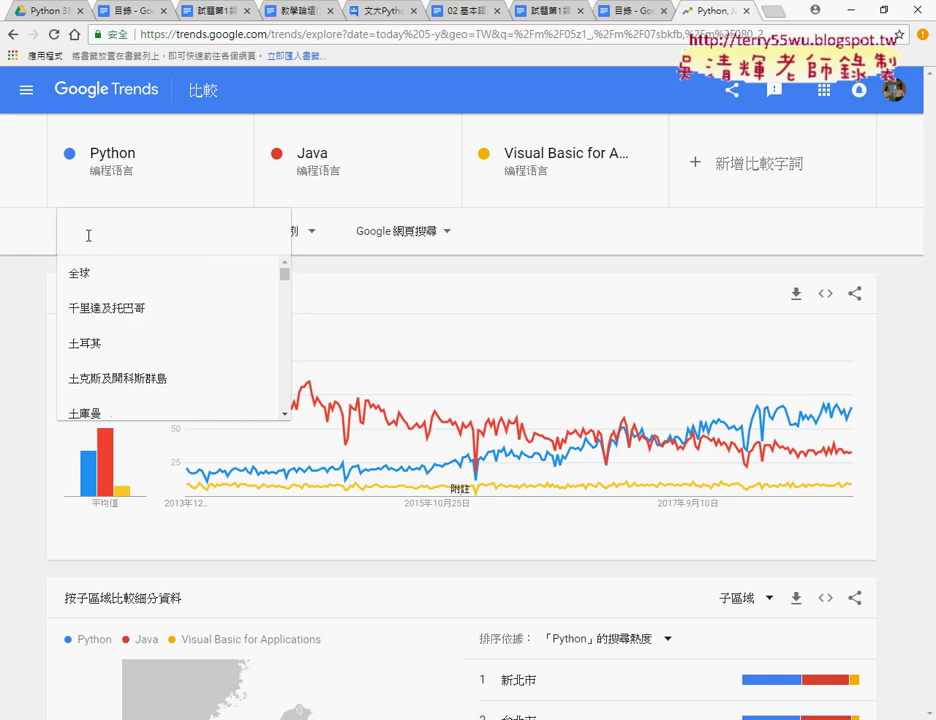
text(j)
key(BackSpace)
drag(282, 274, 286, 292)
click(189, 295)
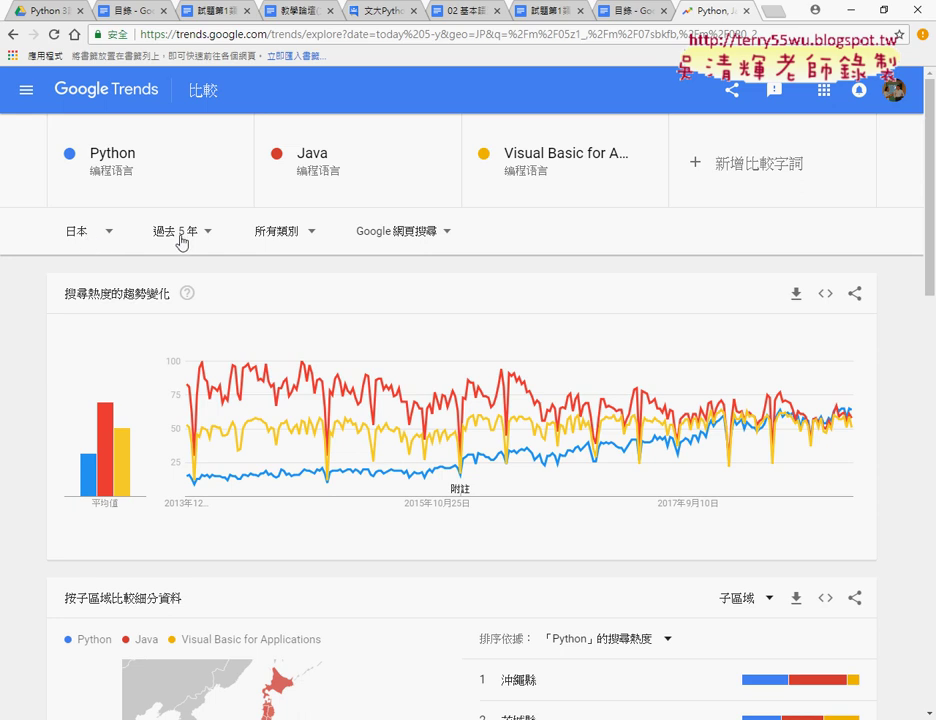
Switch the data source from Google web search to YouTube search (YouTube 搜尋)
click(310, 240)
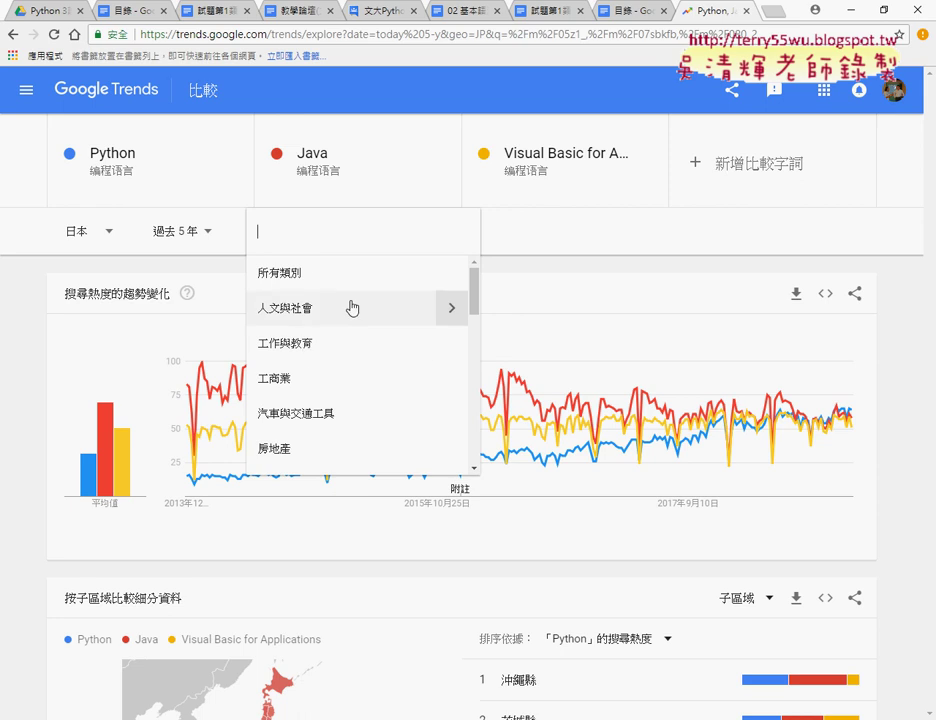
click(539, 246)
click(440, 244)
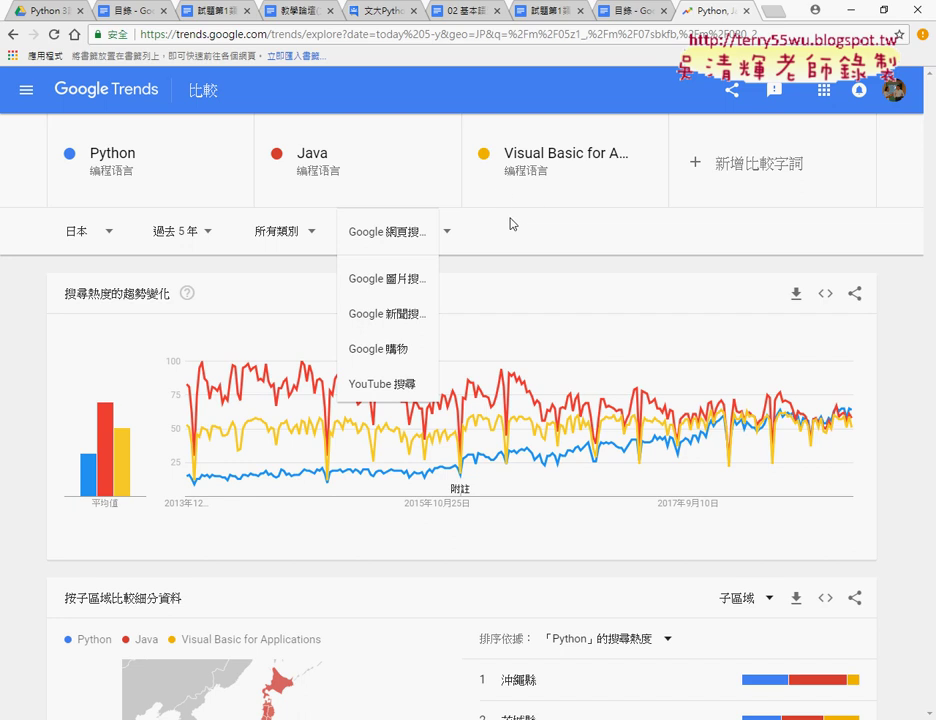
click(400, 383)
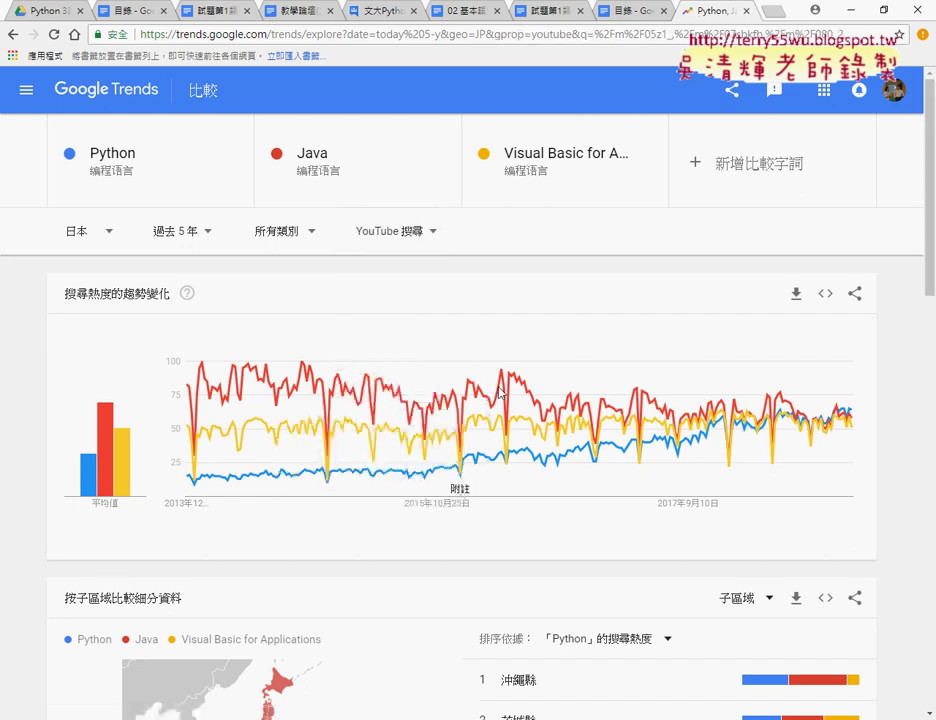